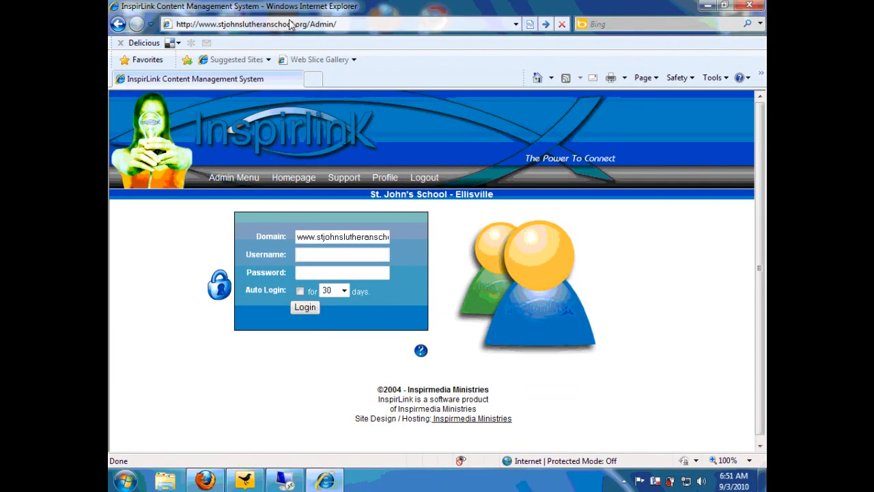
Log in to the school's admin area with the test account's username and password
click(341, 250)
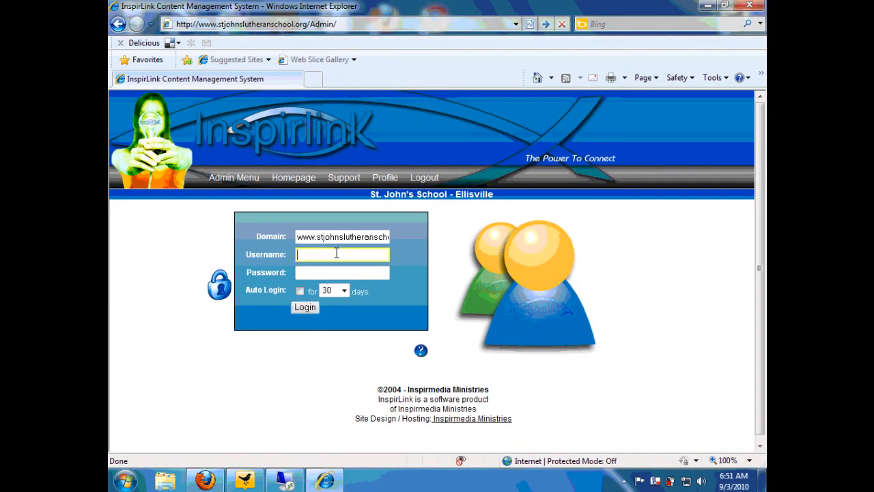
text(test)
key(Tab)
text(test)
key(Return)
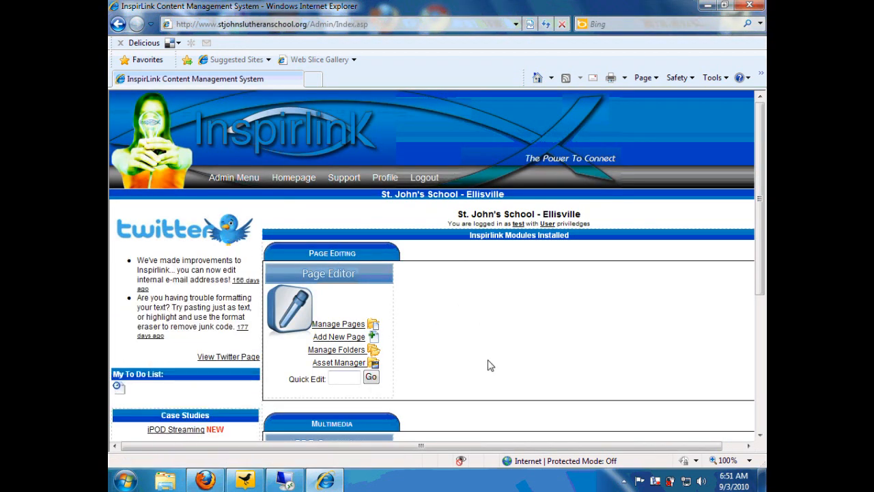
Open Manage Pages under the Page Editor module
scroll(488, 364, down, 3)
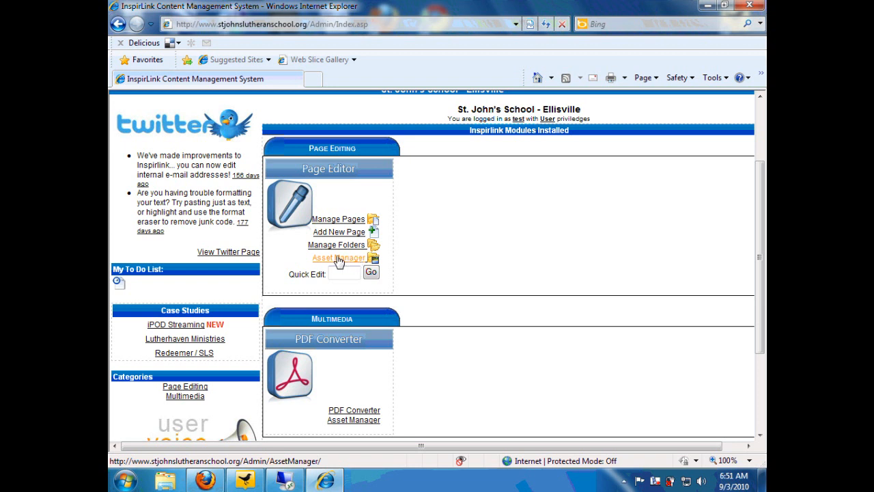
click(347, 223)
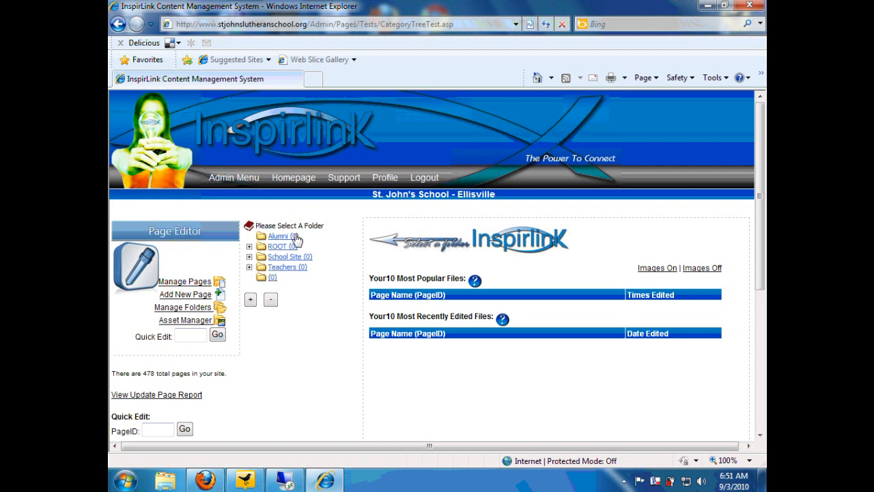
Browse School Site > Middle School > ITC-J and open the 7-J Home page (10798)
click(249, 258)
scroll(253, 270, down, 2)
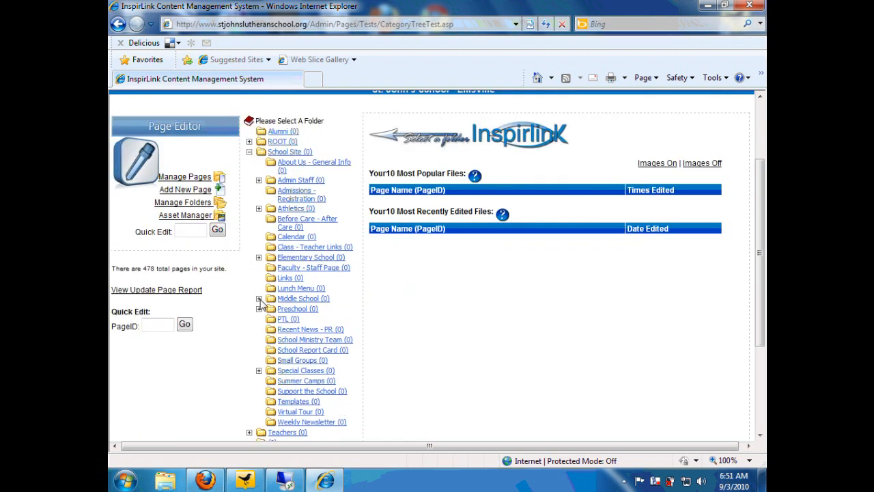
click(259, 298)
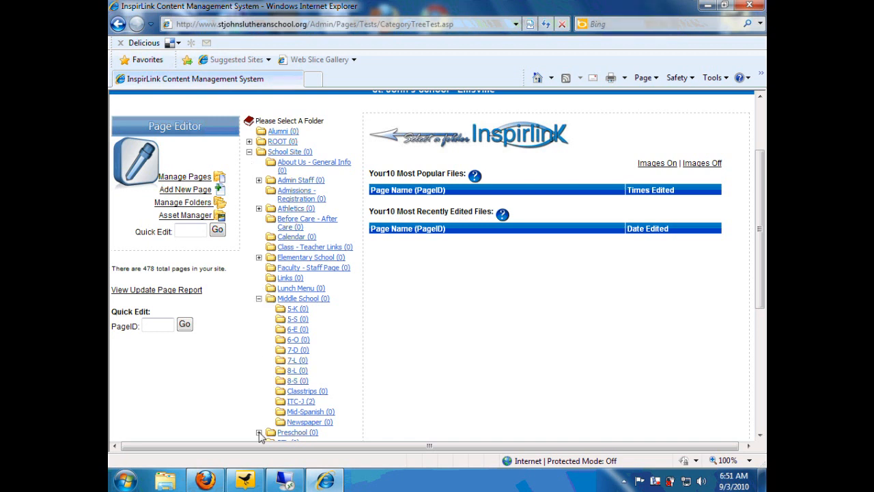
click(299, 403)
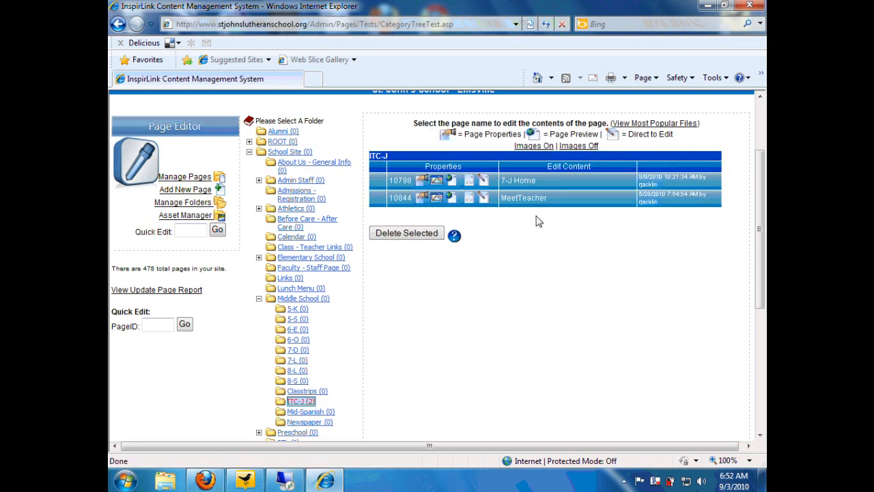
click(518, 181)
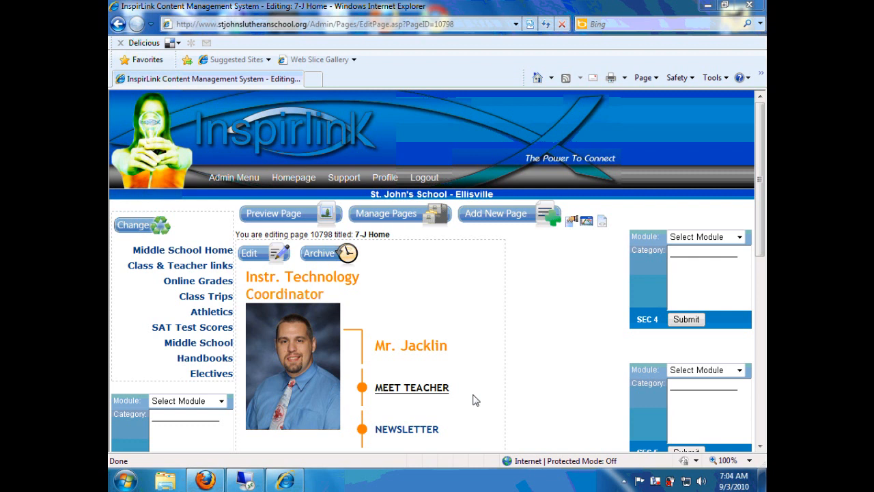
Open 7-J Home's main content in the rich-text editor and select the word NEWSLETTER
click(278, 258)
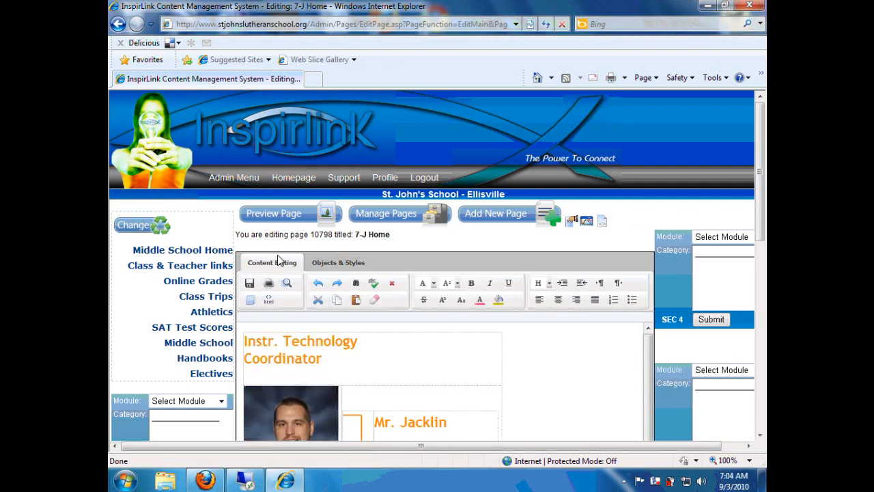
drag(758, 180, 705, 247)
drag(754, 224, 756, 212)
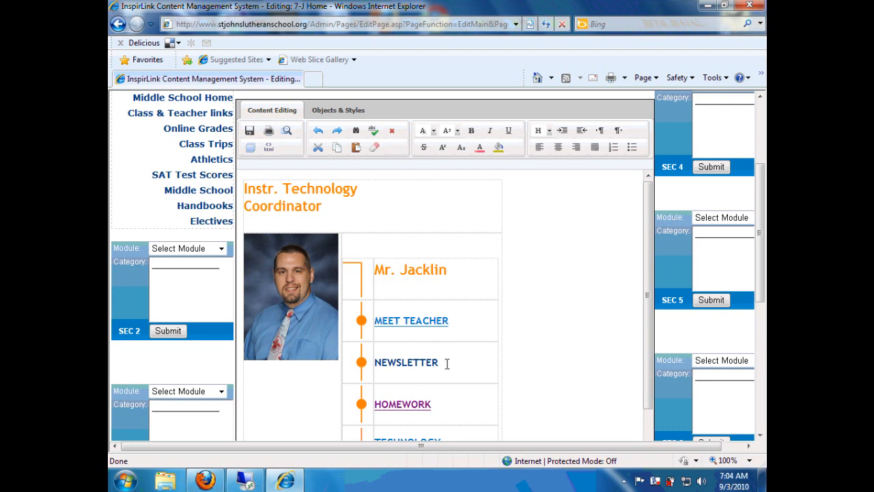
drag(443, 363, 377, 369)
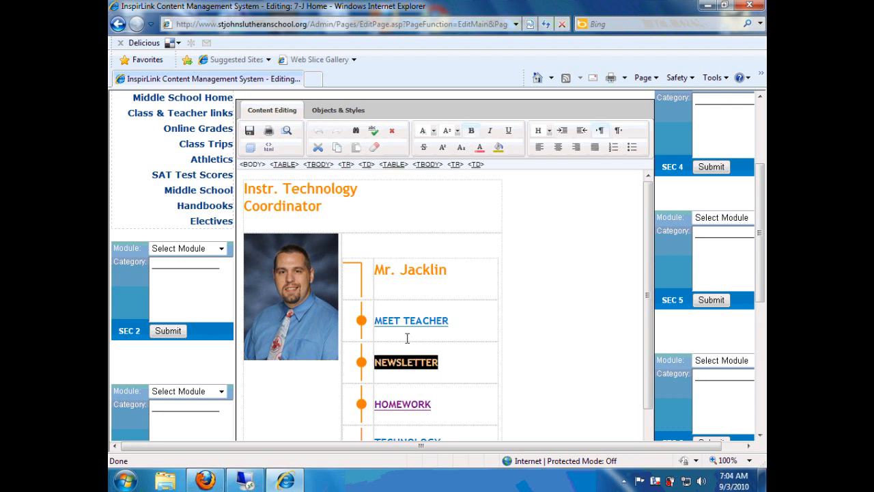
Start a hyperlink on NEWSLETTER from Objects & Styles and browse the assets for its Source
click(343, 113)
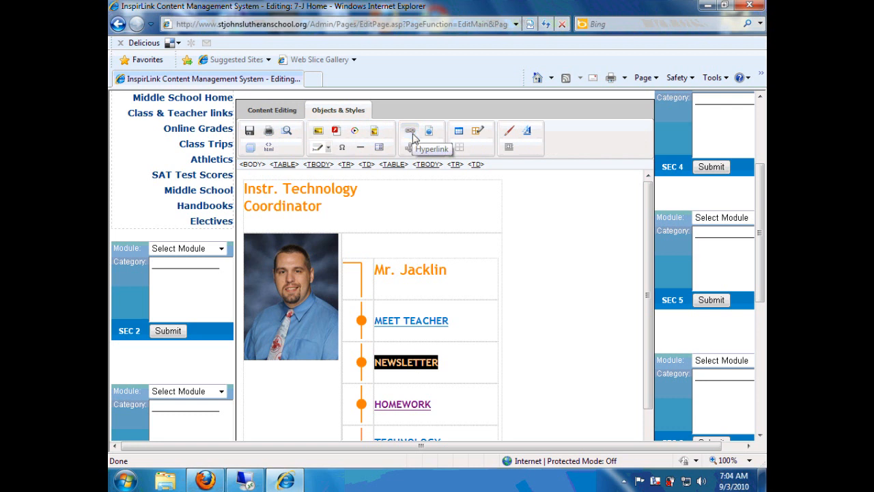
click(410, 132)
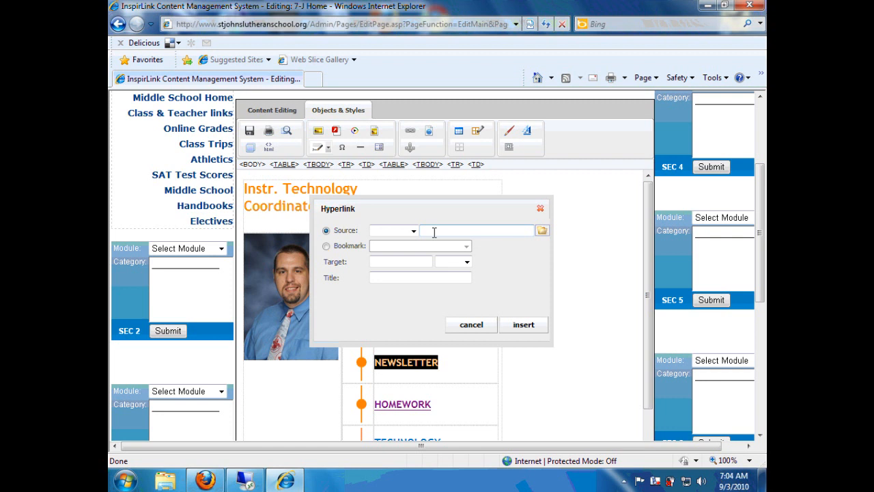
click(541, 232)
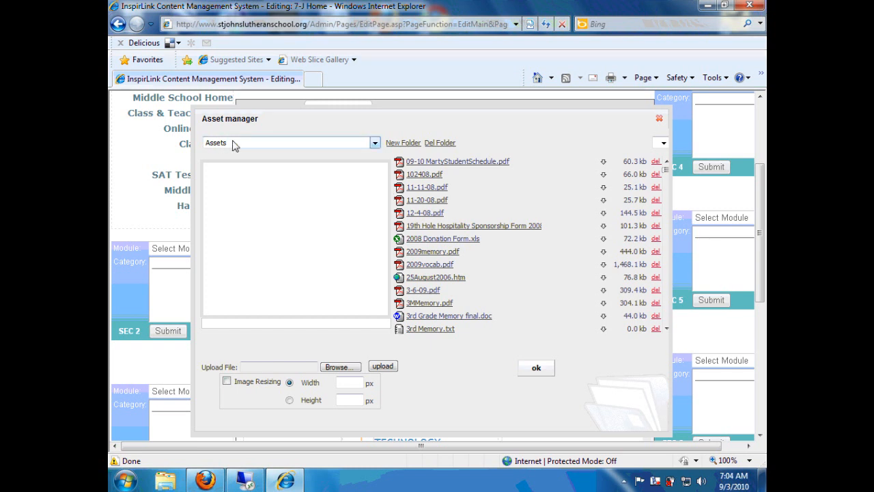
Navigate the asset folders to the teacher's own folder under Assets/teachers
scroll(666, 186, down, 5)
drag(667, 186, 667, 158)
click(375, 143)
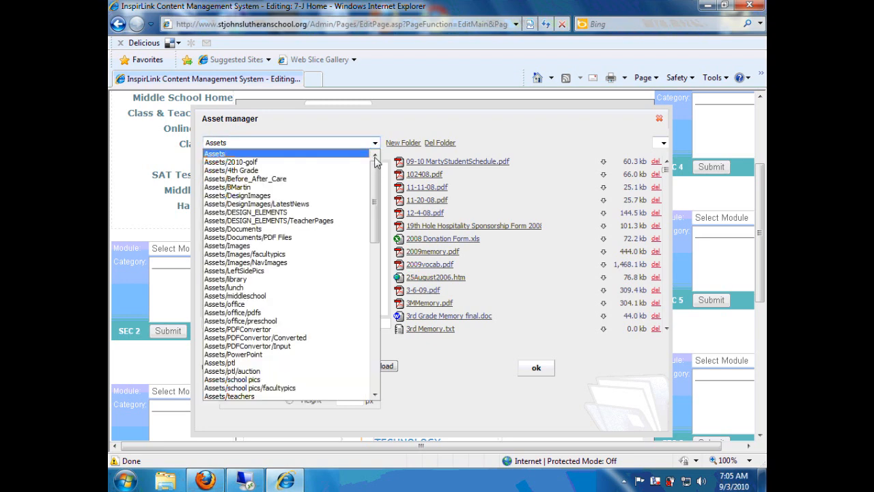
drag(375, 183, 366, 295)
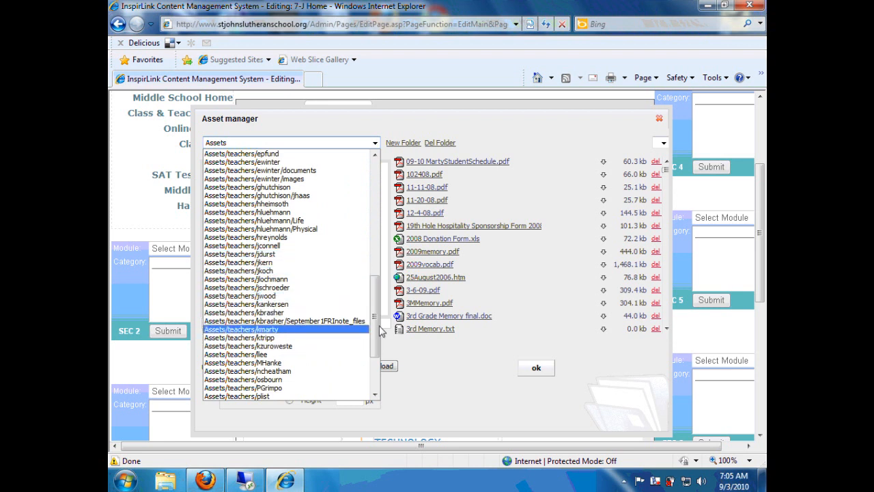
drag(374, 321, 375, 356)
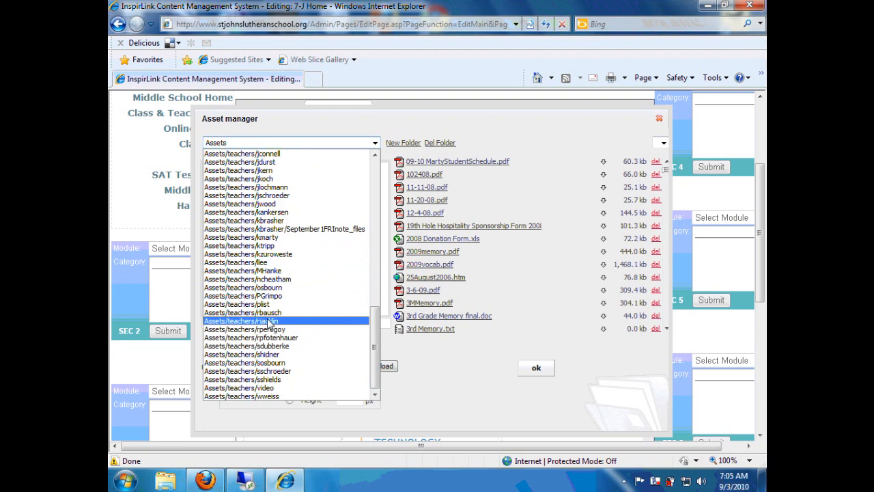
click(268, 321)
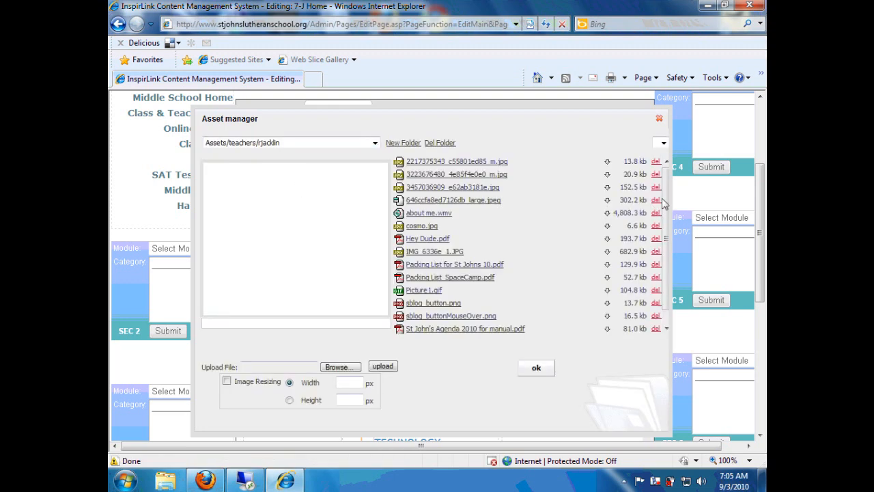
mouse_move(668, 186)
mouse_down()
mouse_move(660, 254)
mouse_move(669, 179)
mouse_up()
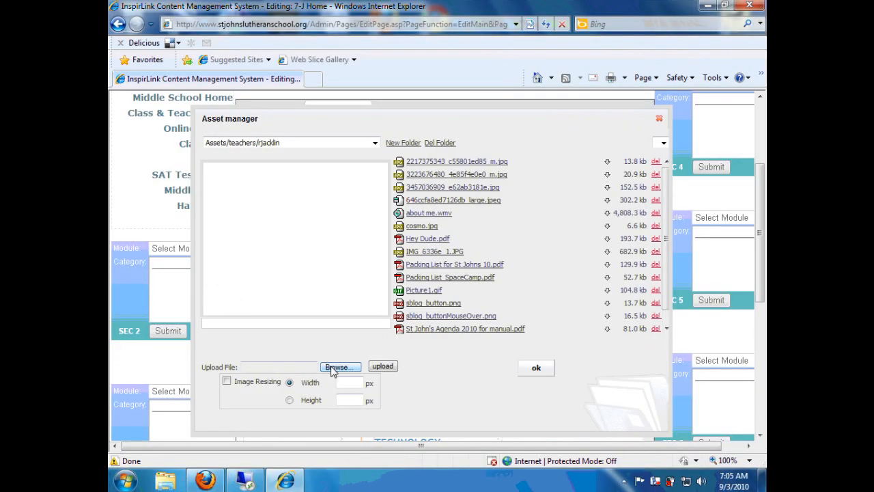
Upload the Test Newsletter file from the Desktop into the teacher's asset folder
click(476, 274)
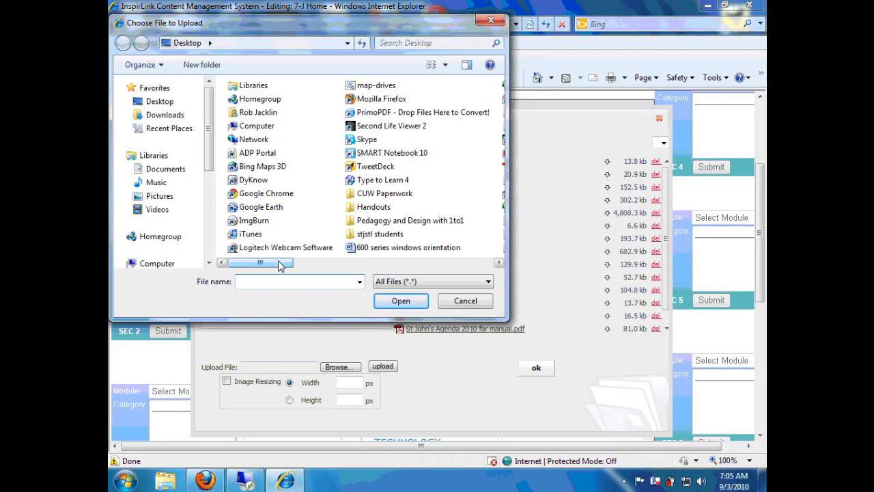
drag(279, 265, 403, 264)
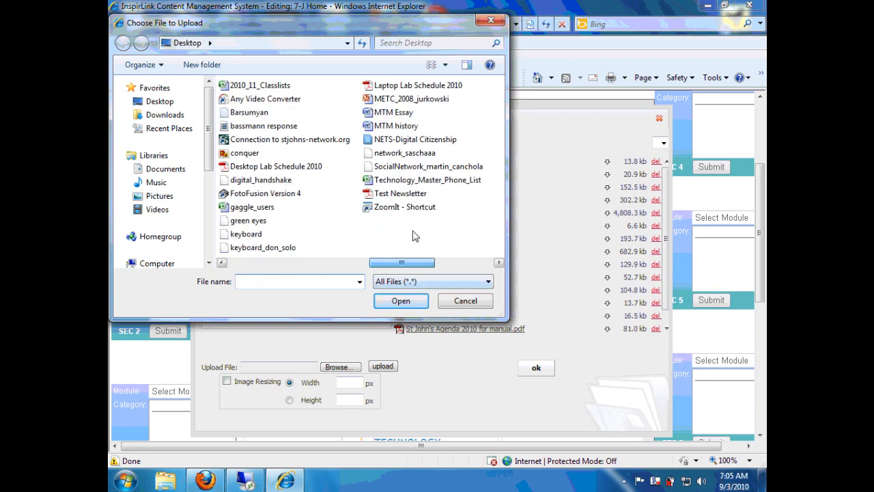
click(402, 193)
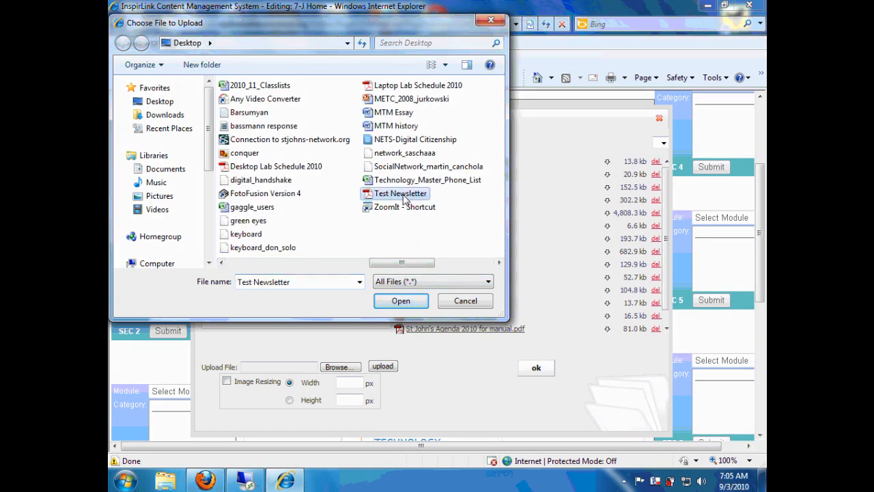
click(403, 302)
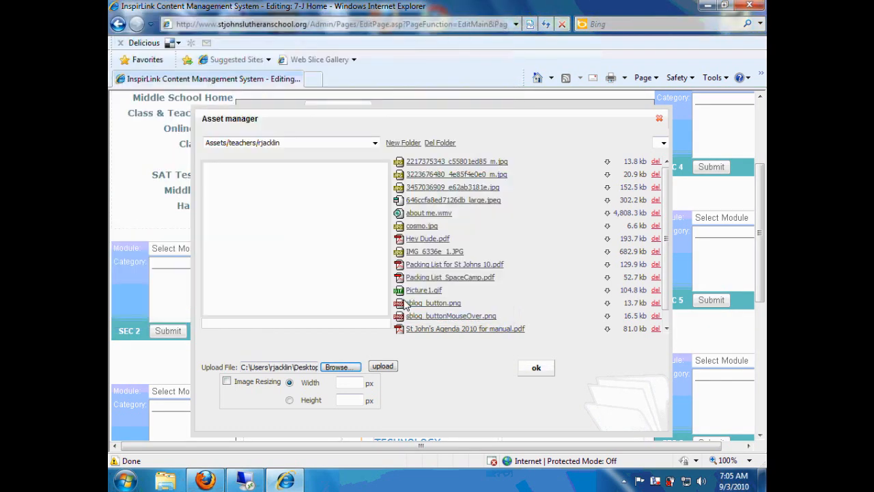
click(383, 367)
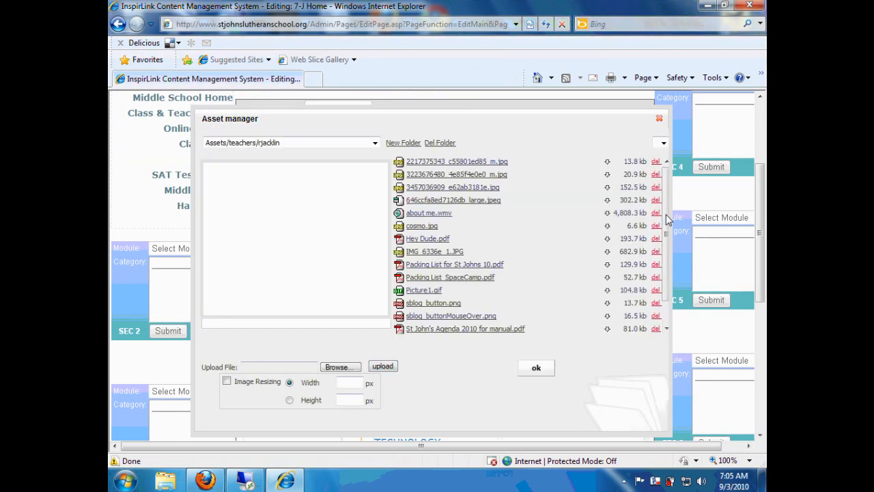
Set the hyperlink Source to the uploaded Test Newsletter.pdf's /ClientData/1048/Assets path
drag(666, 215, 663, 259)
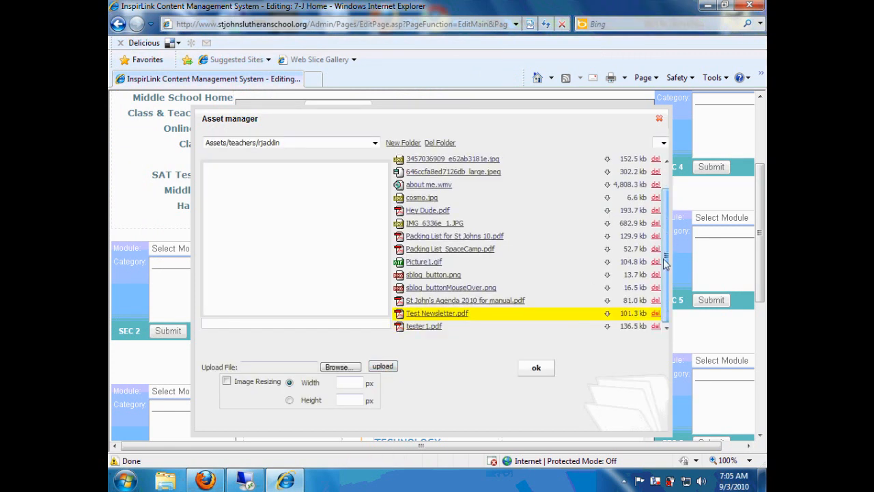
click(454, 316)
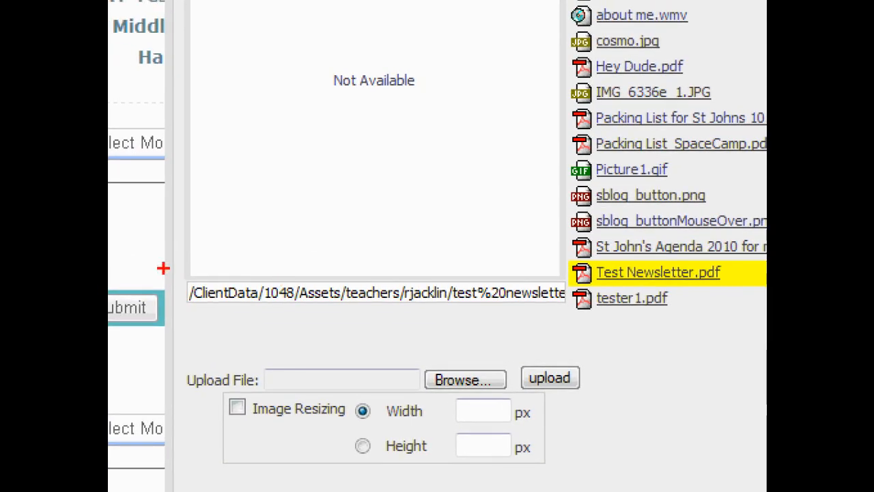
drag(181, 265, 549, 279)
mouse_move(182, 267)
mouse_down()
mouse_move(190, 318)
mouse_move(304, 332)
mouse_move(536, 324)
mouse_up()
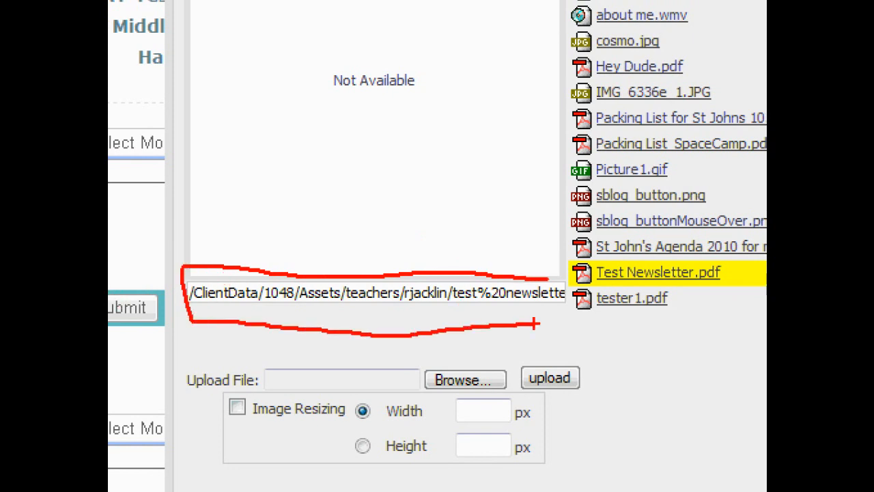
key(Escape)
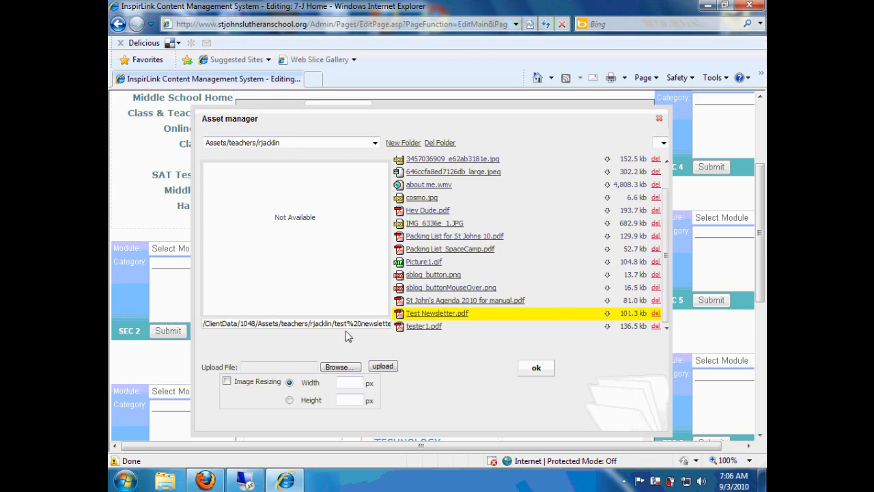
click(536, 368)
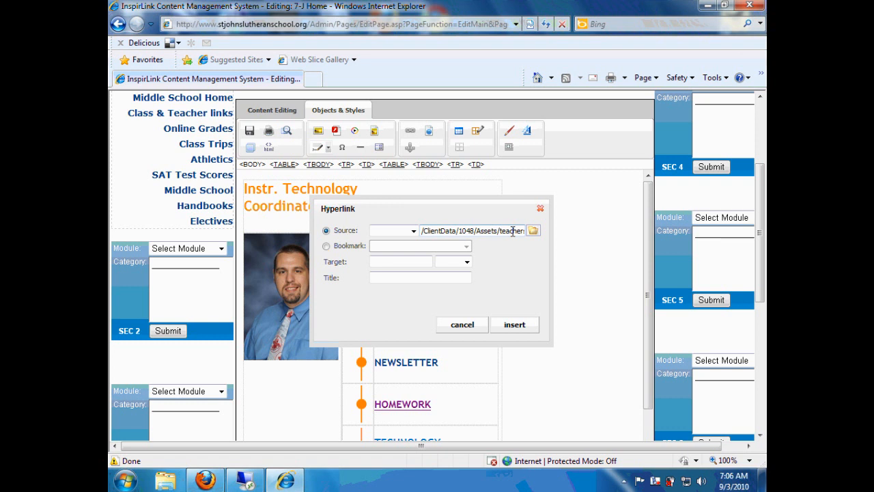
Apply the Test Newsletter.pdf link to NEWSLETTER and save the 7-J Home page
key(Right)
key(Right)
key(Right)
key(Right)
key(Right)
key(Right)
key(Right)
key(Right)
key(Right)
key(Right)
key(Right)
key(Right)
key(Right)
key(Right)
key(Right)
key(Right)
key(Right)
key(Right)
key(Right)
key(Right)
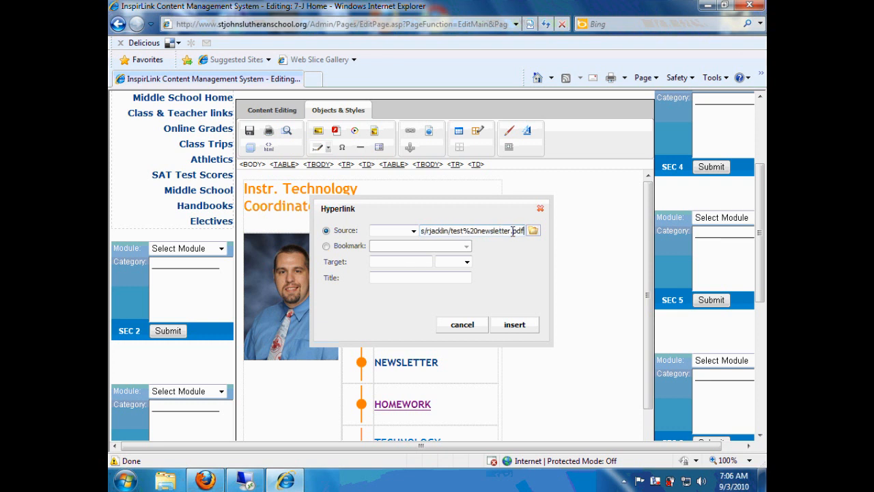
click(515, 327)
click(480, 327)
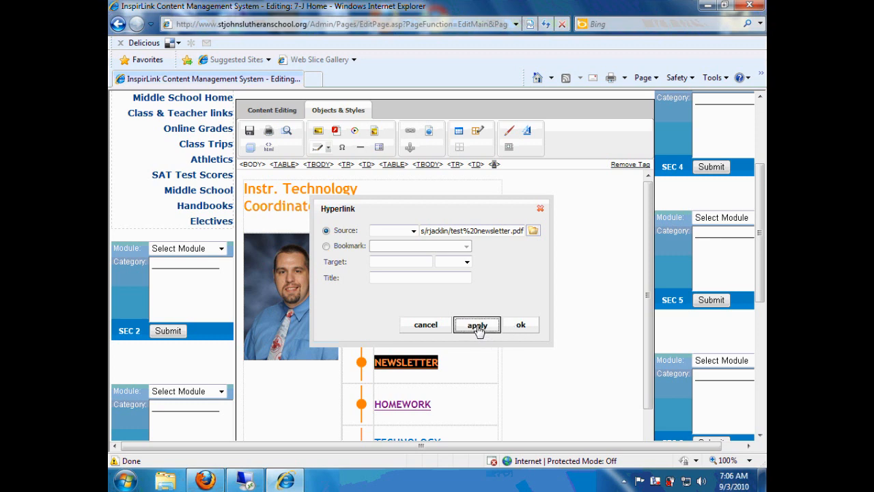
click(521, 325)
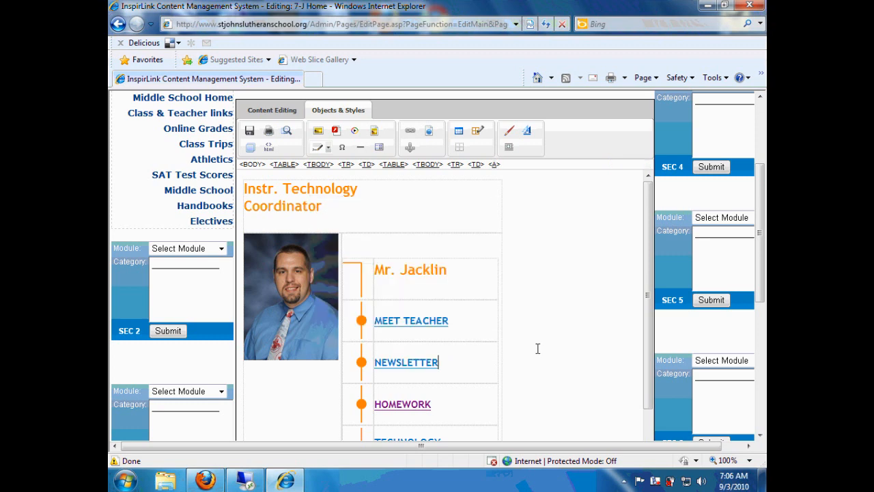
click(251, 132)
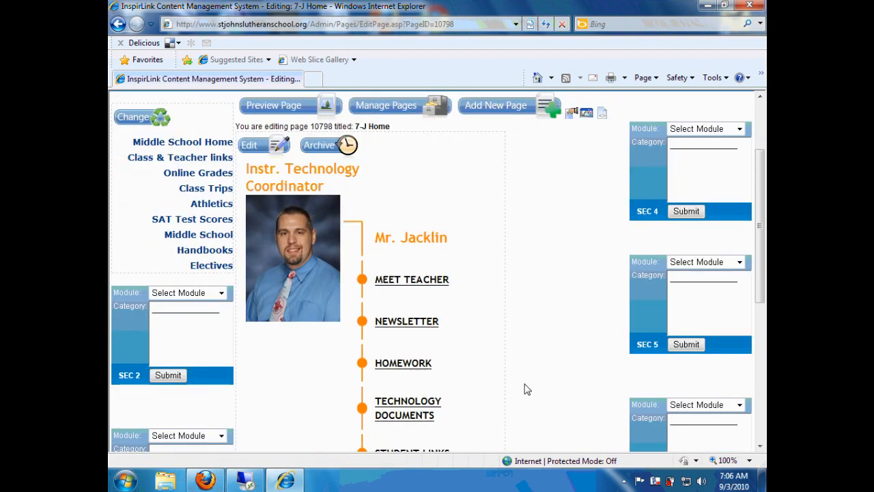
Follow the NEWSLETTER link, dismiss the Adobe Reader error, and zoom the PDF in three times
click(414, 321)
click(503, 258)
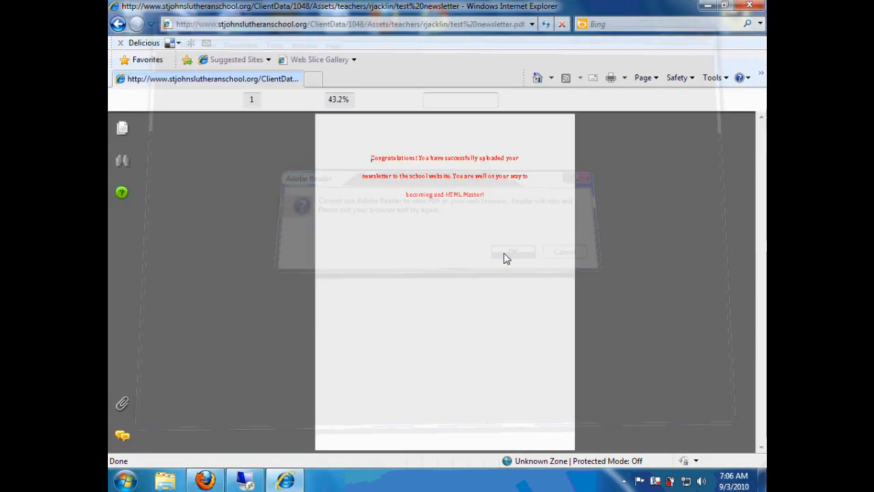
click(314, 101)
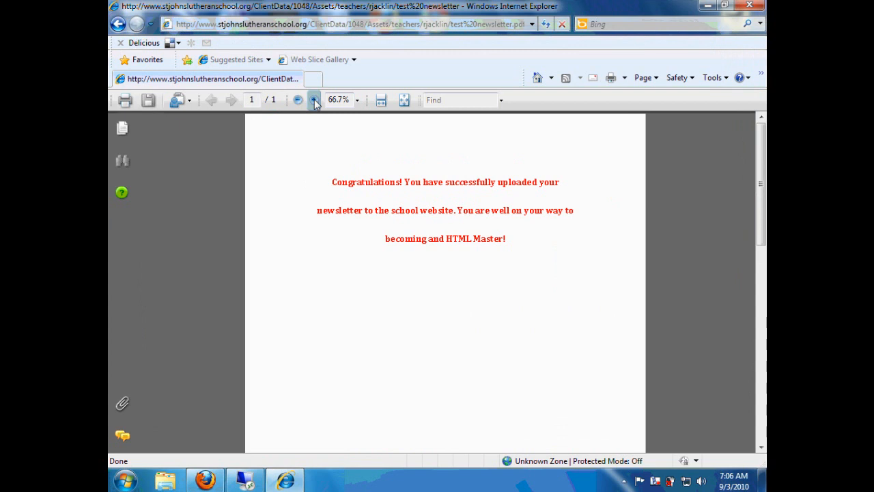
click(315, 101)
click(314, 100)
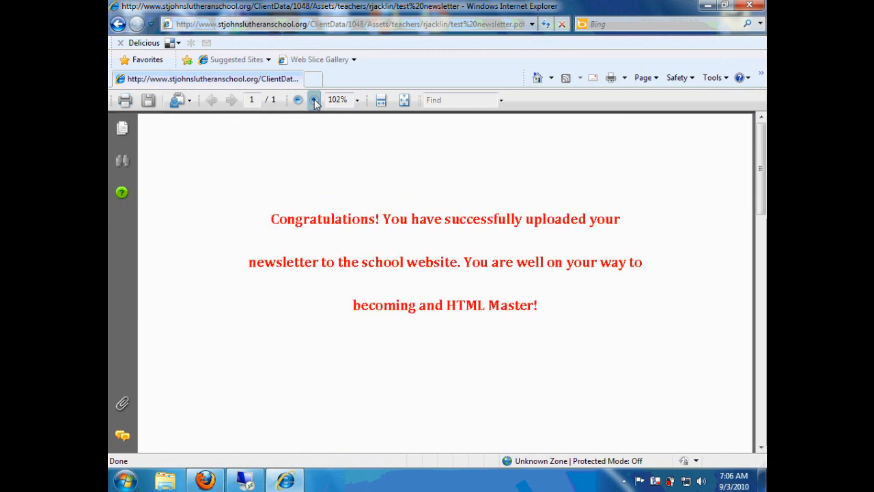